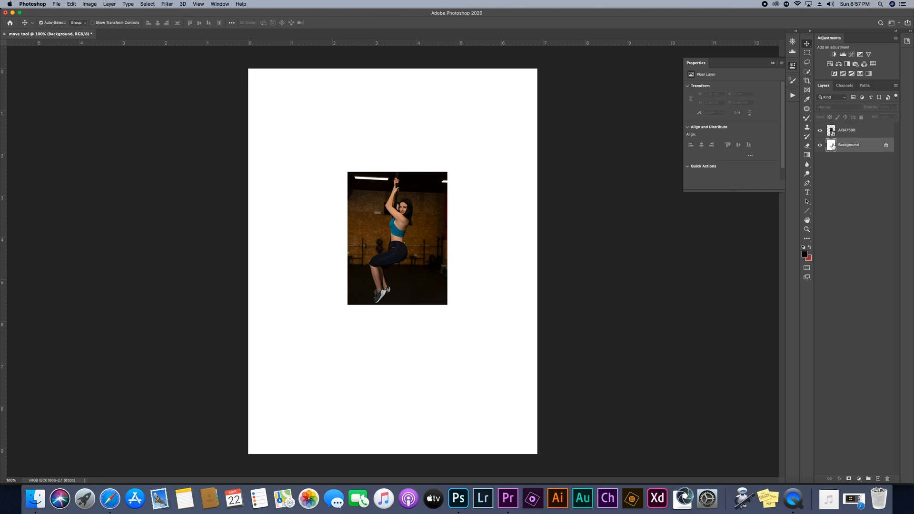
# Select the AI3A7598 layer and move its photo around the canvas, leaving it left of centre at about X 1.43 cm, Y 3.35 cm
pyautogui.click(847, 134)
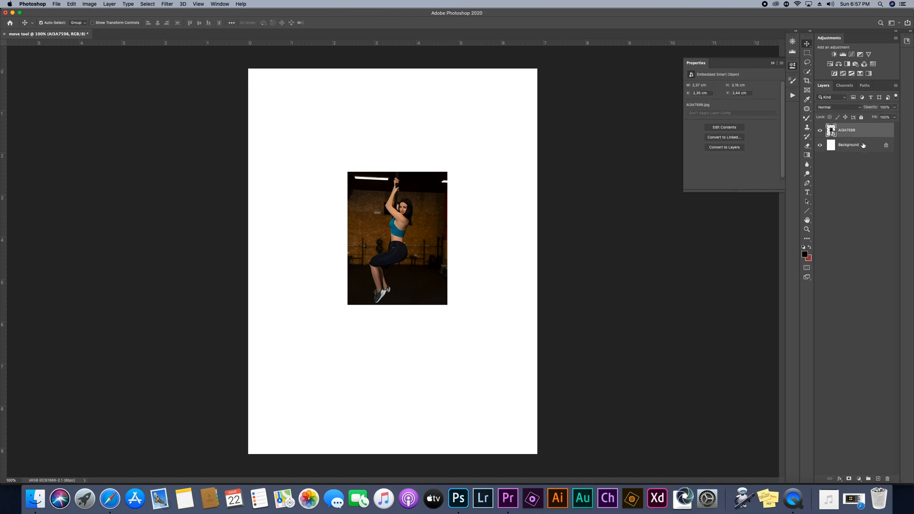
pyautogui.moveTo(404, 237)
pyautogui.mouseDown()
pyautogui.moveTo(373, 246)
pyautogui.moveTo(396, 247)
pyautogui.mouseUp()
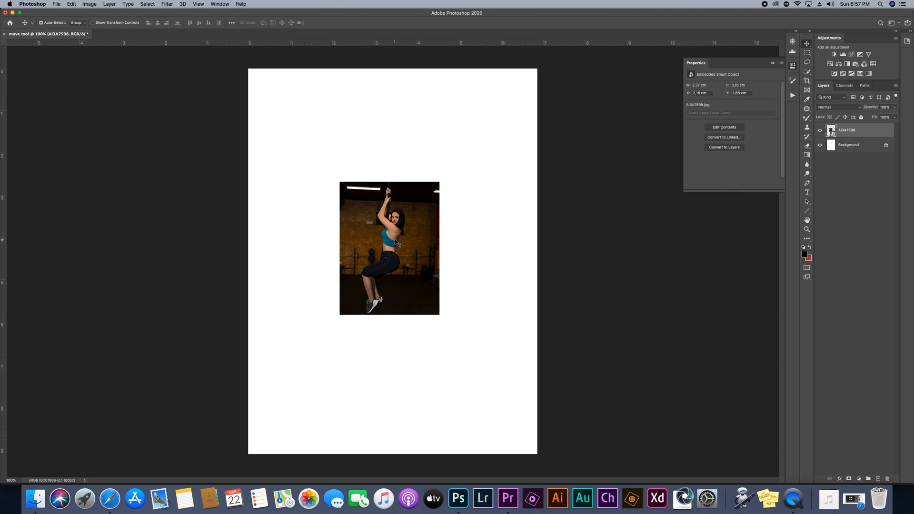
pyautogui.moveTo(395, 240); pyautogui.dragTo(400, 121)
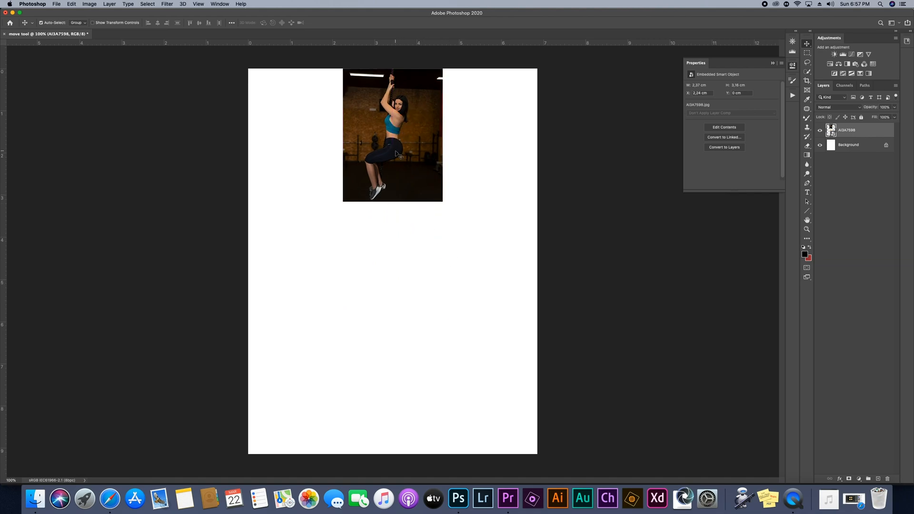
pyautogui.moveTo(395, 153); pyautogui.dragTo(374, 300)
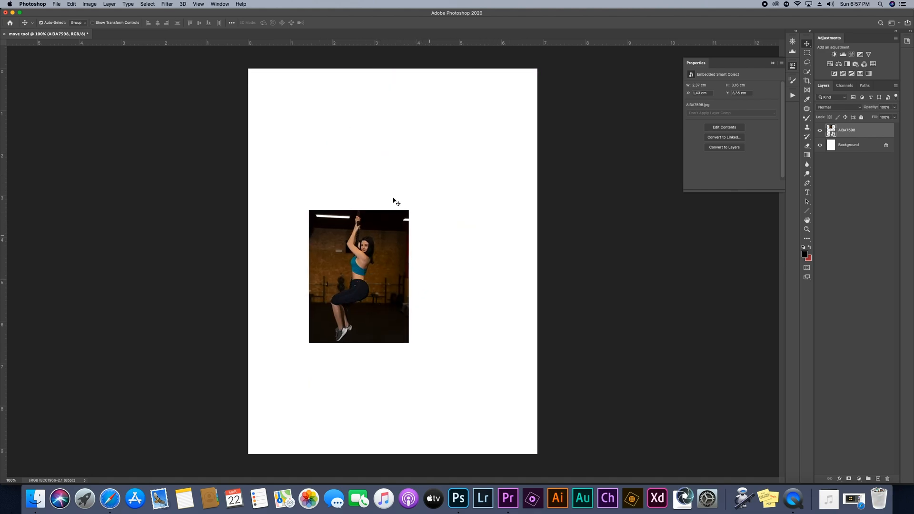
# Place duplicates of the photo at the canvas's upper right, lower right and upper left, and move the original into the bottom-left corner
pyautogui.click(365, 286)
pyautogui.moveTo(364, 287); pyautogui.dragTo(492, 146)
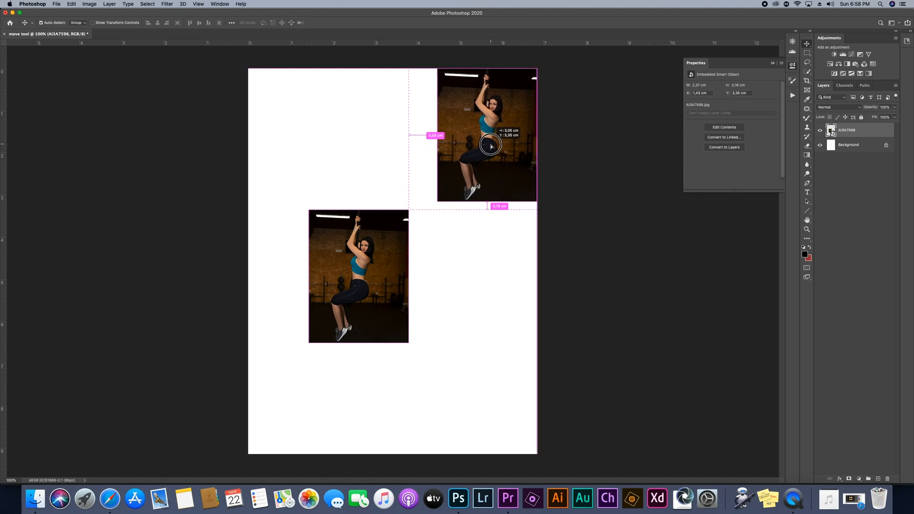
pyautogui.moveTo(492, 146); pyautogui.dragTo(491, 147)
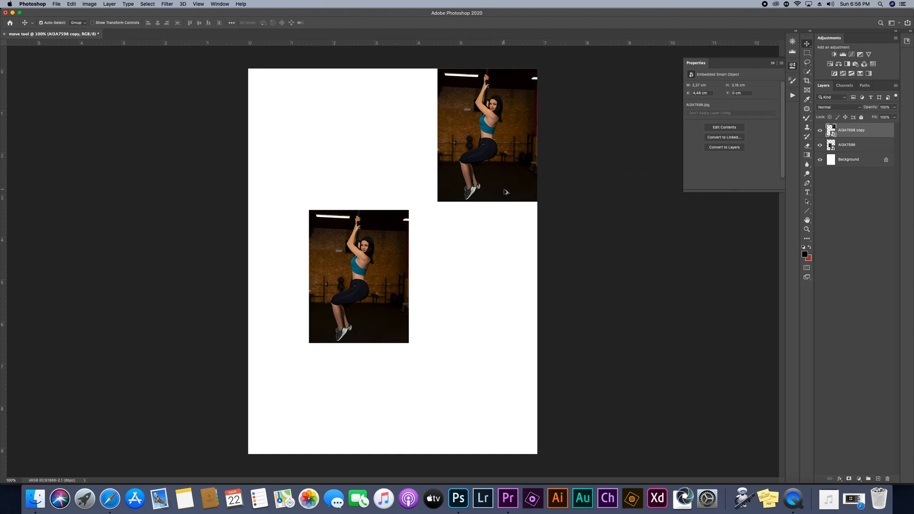
pyautogui.moveTo(505, 188); pyautogui.dragTo(497, 374)
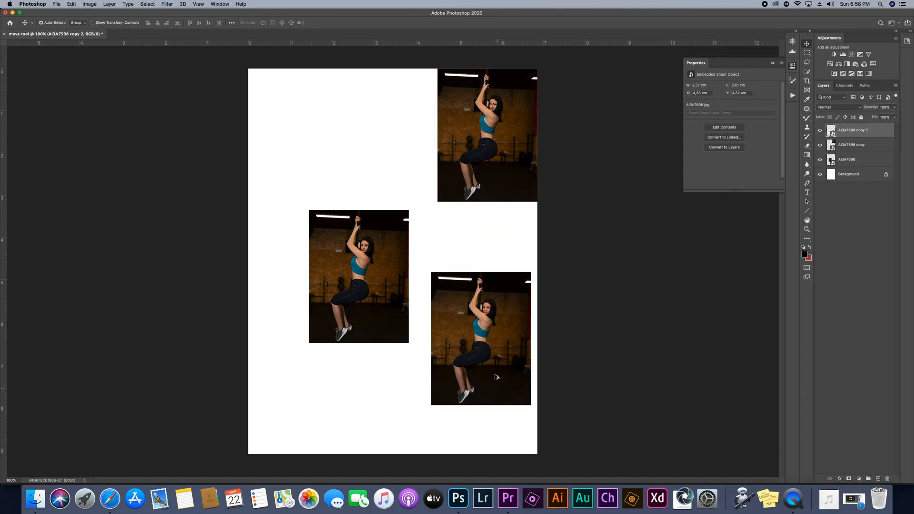
pyautogui.moveTo(407, 276); pyautogui.dragTo(307, 158)
pyautogui.moveTo(389, 267); pyautogui.dragTo(327, 383)
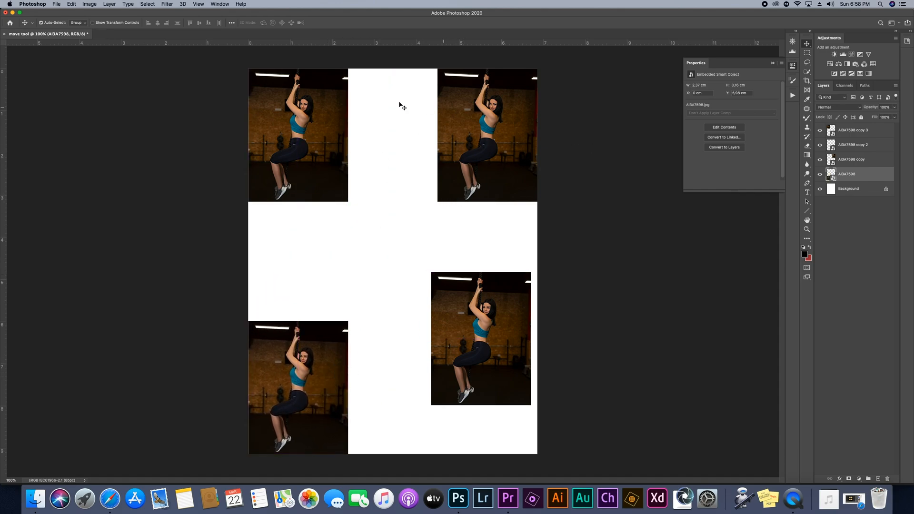
# Delete the three duplicate photo layers, AI3A7598 copy, copy 2 and copy 3
pyautogui.click(867, 134)
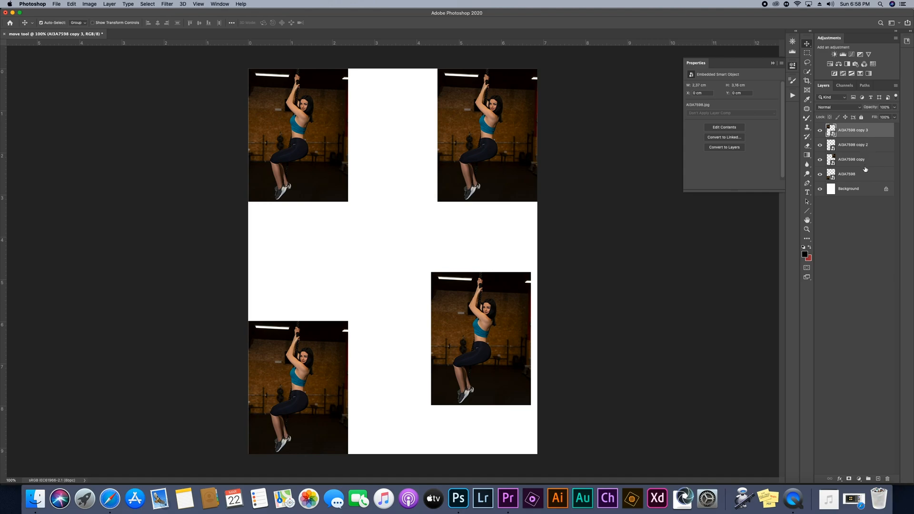
pyautogui.keyDown('shift'); pyautogui.click(864, 160); pyautogui.keyUp('shift')
pyautogui.moveTo(864, 160); pyautogui.dragTo(888, 478)
# Move the remaining photo to the horizontal centre of the canvas and duplicate it so the two photos sit one above the other
pyautogui.moveTo(318, 405); pyautogui.dragTo(404, 272)
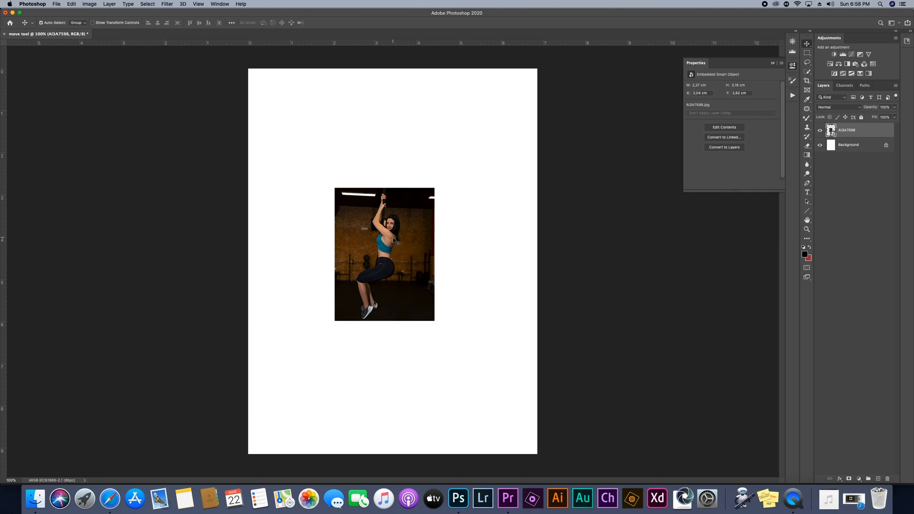
pyautogui.moveTo(386, 251); pyautogui.dragTo(392, 288)
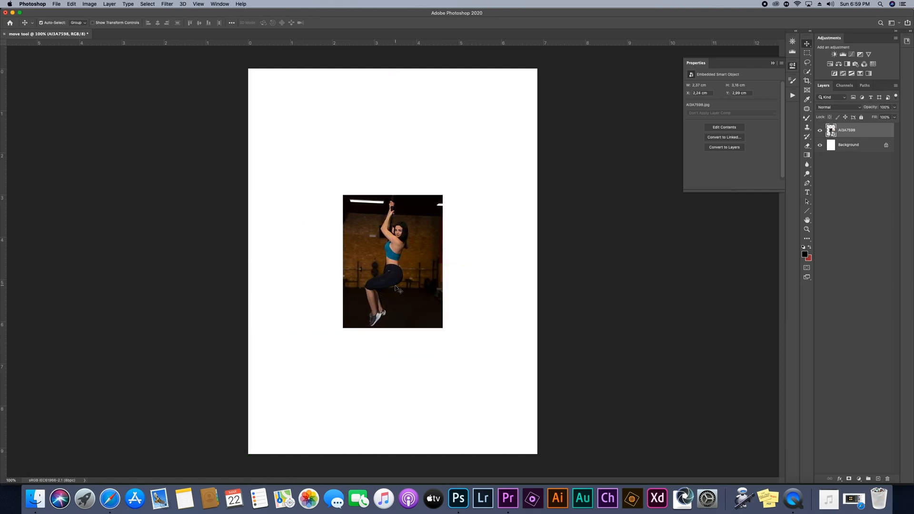
pyautogui.moveTo(396, 281); pyautogui.dragTo(383, 226)
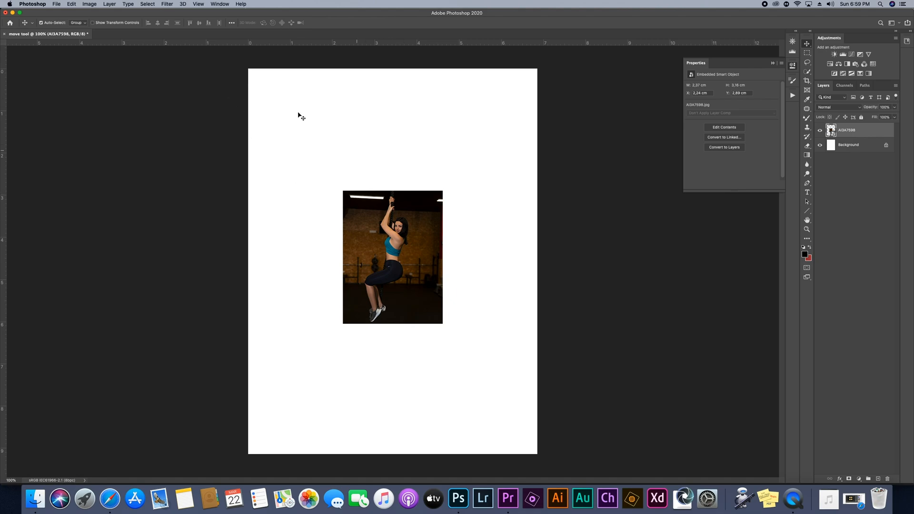
pyautogui.moveTo(422, 248); pyautogui.dragTo(400, 166)
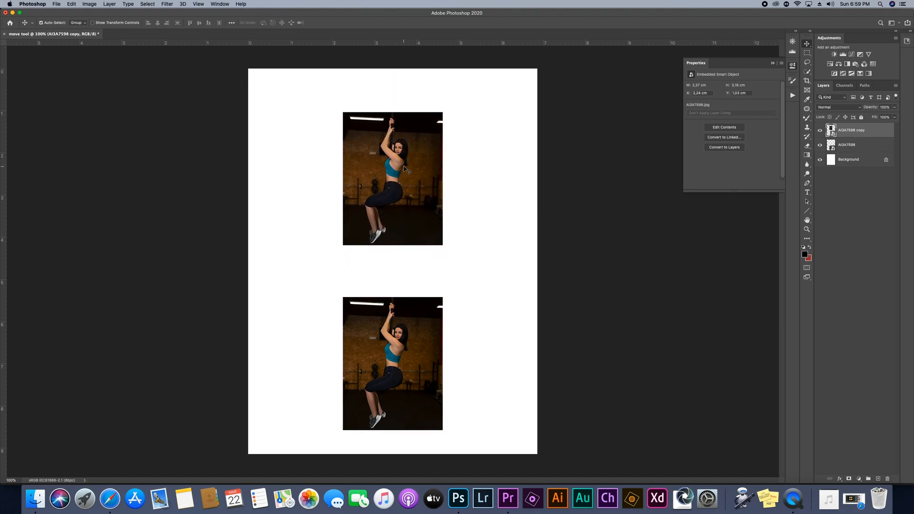
# Turn Auto-Select off and try to move the lower photo while the AI3A7598 copy layer is active
pyautogui.click(41, 23)
pyautogui.moveTo(402, 325); pyautogui.dragTo(391, 187)
pyautogui.moveTo(397, 364); pyautogui.dragTo(399, 363)
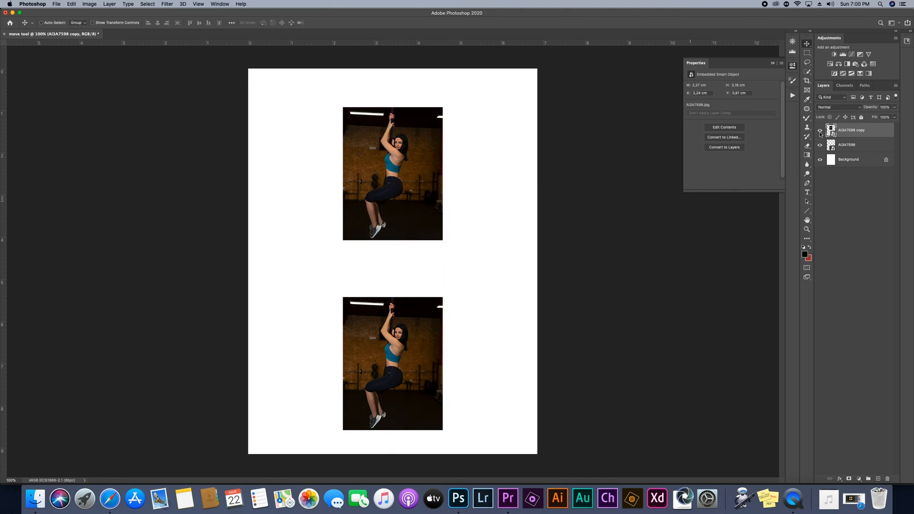
# Make the AI3A7598 layer active and shift the lower photo, and do the same for the upper photo with the AI3A7598 copy layer
pyautogui.click(863, 147)
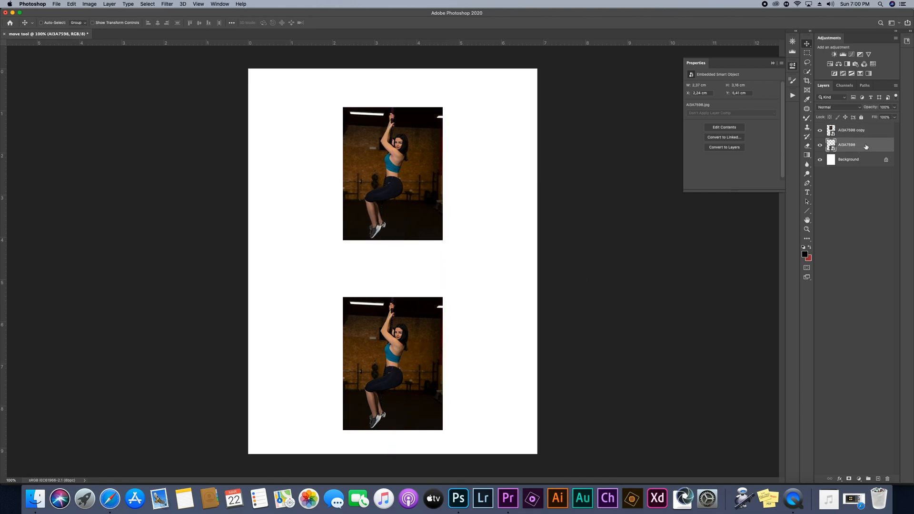
pyautogui.moveTo(396, 349)
pyautogui.mouseDown()
pyautogui.moveTo(363, 359)
pyautogui.moveTo(394, 359)
pyautogui.mouseUp()
pyautogui.click(852, 136)
pyautogui.moveTo(403, 184); pyautogui.dragTo(403, 185)
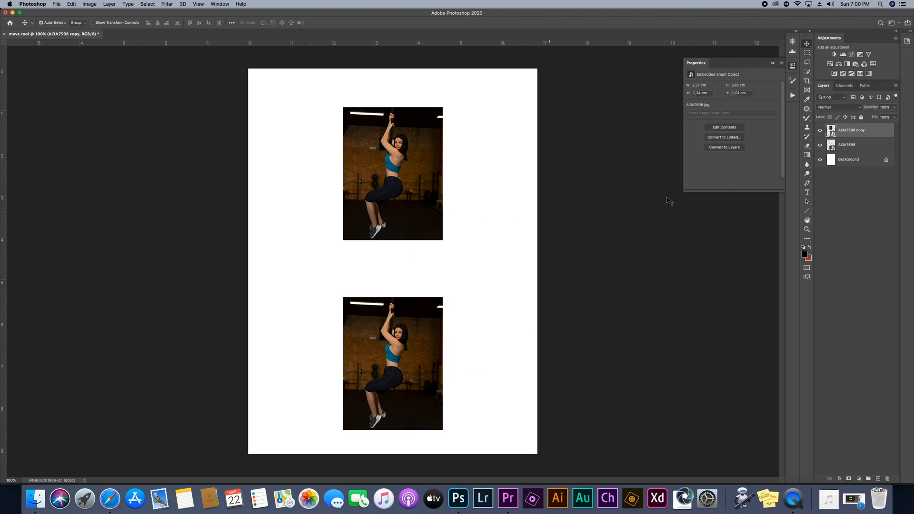
# Move the upper photo to about Y 0.82 cm and the lower one to about Y 5.46 cm, picking each directly on the canvas
pyautogui.moveTo(380, 165)
pyautogui.mouseDown()
pyautogui.moveTo(400, 165)
pyautogui.moveTo(370, 161)
pyautogui.moveTo(380, 163)
pyautogui.mouseUp()
pyautogui.click(409, 385)
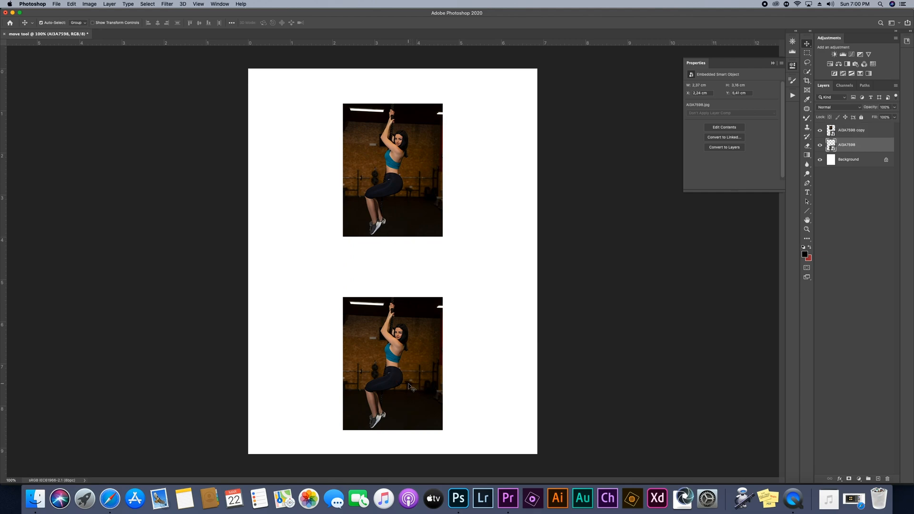
pyautogui.moveTo(391, 358); pyautogui.dragTo(393, 359)
pyautogui.moveTo(414, 169)
pyautogui.mouseDown()
pyautogui.moveTo(398, 167)
pyautogui.moveTo(414, 169)
pyautogui.moveTo(409, 163)
pyautogui.mouseUp()
pyautogui.moveTo(413, 315)
pyautogui.mouseDown()
pyautogui.moveTo(383, 321)
pyautogui.moveTo(419, 321)
pyautogui.mouseUp()
# With the AI3A7598 copy layer active, move the upper photo right to about X 2.67 cm
pyautogui.click(872, 134)
pyautogui.moveTo(354, 169)
pyautogui.mouseDown()
pyautogui.moveTo(398, 169)
pyautogui.moveTo(371, 169)
pyautogui.mouseUp()
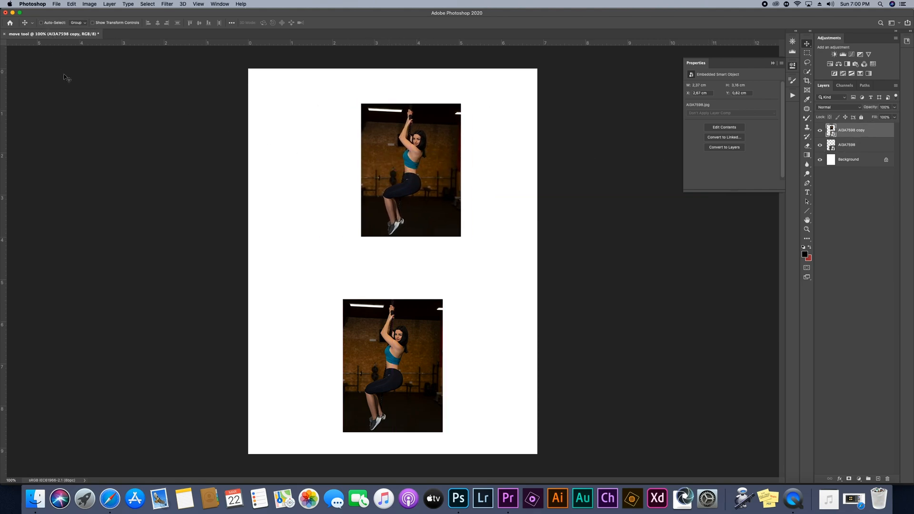
# Turn Auto-Select on and move the upper photo left to about X 2.15 cm
pyautogui.click(41, 22)
pyautogui.moveTo(405, 191); pyautogui.dragTo(387, 190)
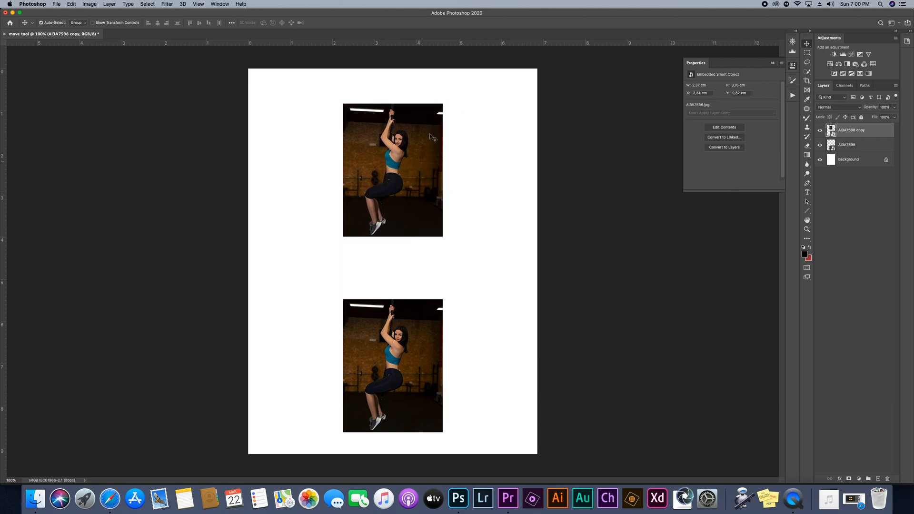
pyautogui.moveTo(398, 152)
pyautogui.mouseDown()
pyautogui.moveTo(392, 140)
pyautogui.moveTo(389, 164)
pyautogui.moveTo(394, 150)
pyautogui.mouseUp()
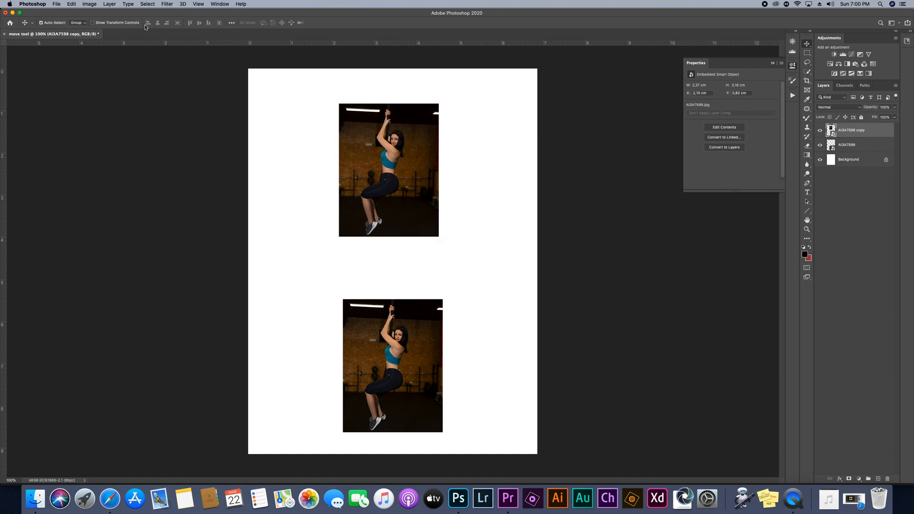
# Show the transform controls and scale the upper photo down proportionally to about 1.76 × 2.34 cm
pyautogui.click(93, 24)
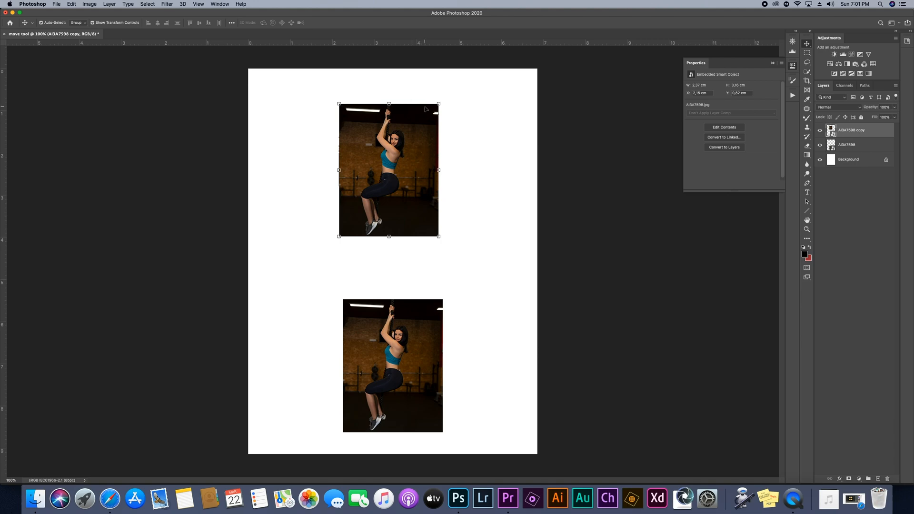
pyautogui.click(405, 200)
pyautogui.click(438, 103)
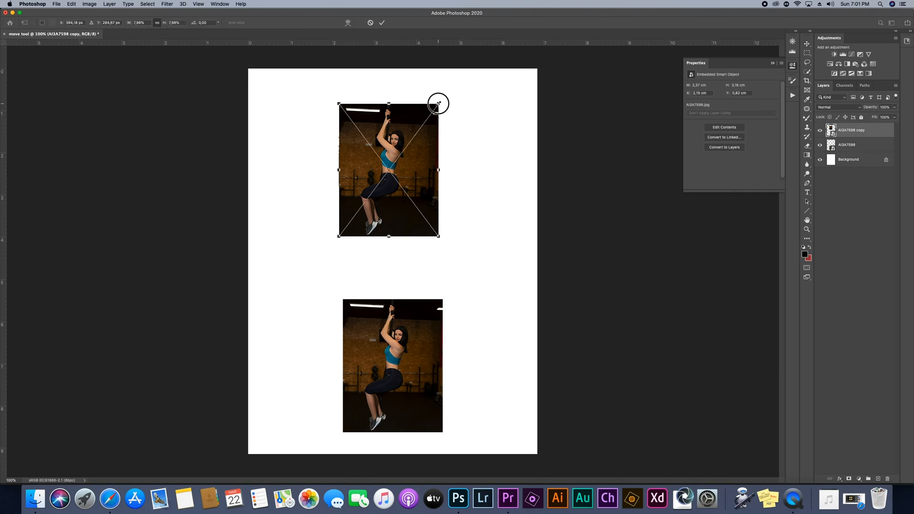
pyautogui.moveTo(439, 104); pyautogui.dragTo(412, 136)
pyautogui.press('Return')
pyautogui.click(415, 340)
pyautogui.click(443, 299)
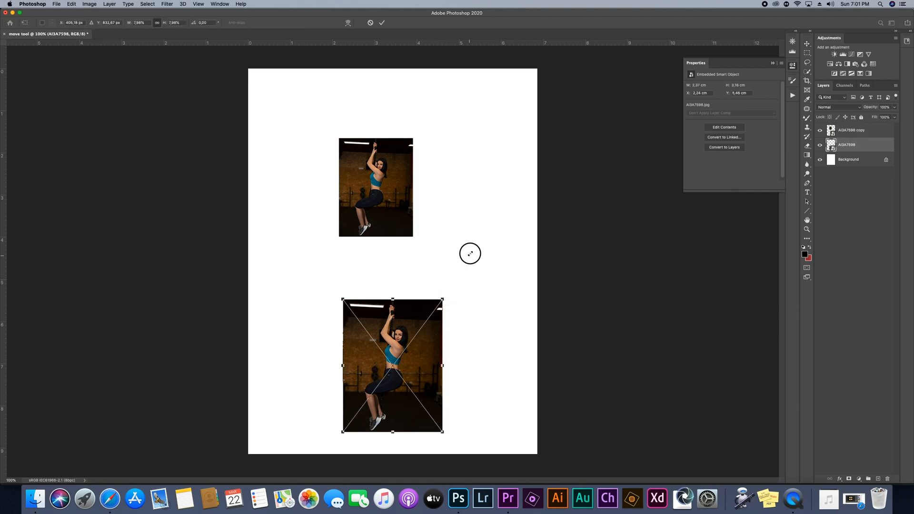
pyautogui.moveTo(443, 299); pyautogui.dragTo(455, 277)
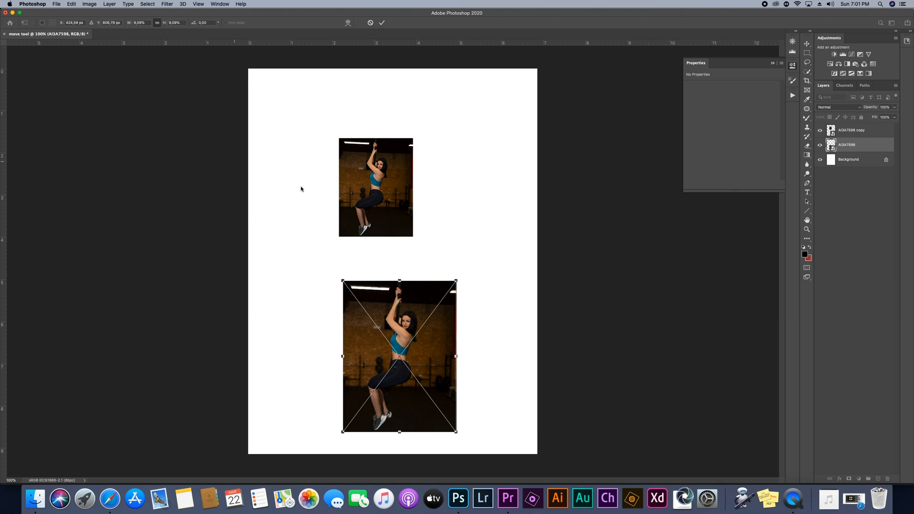
pyautogui.press('Escape')
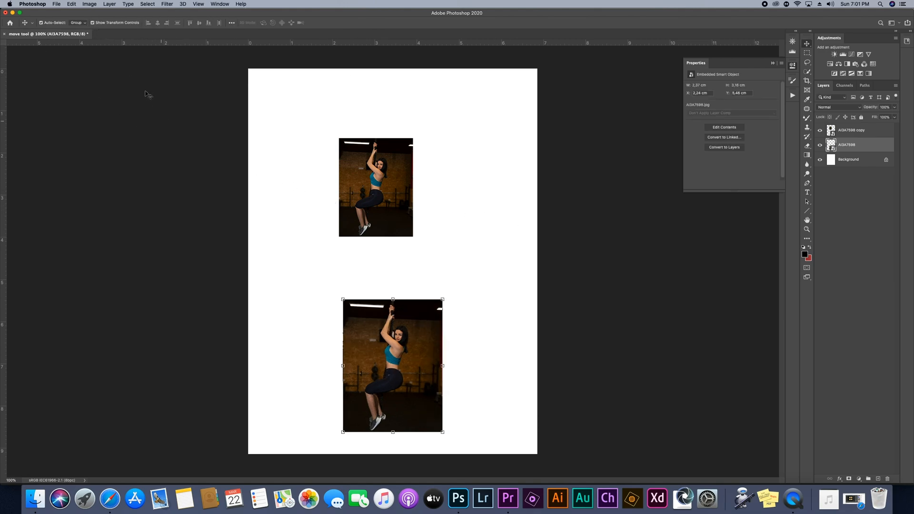
# Hide the transform controls and delete the smaller upper photo
pyautogui.click(93, 23)
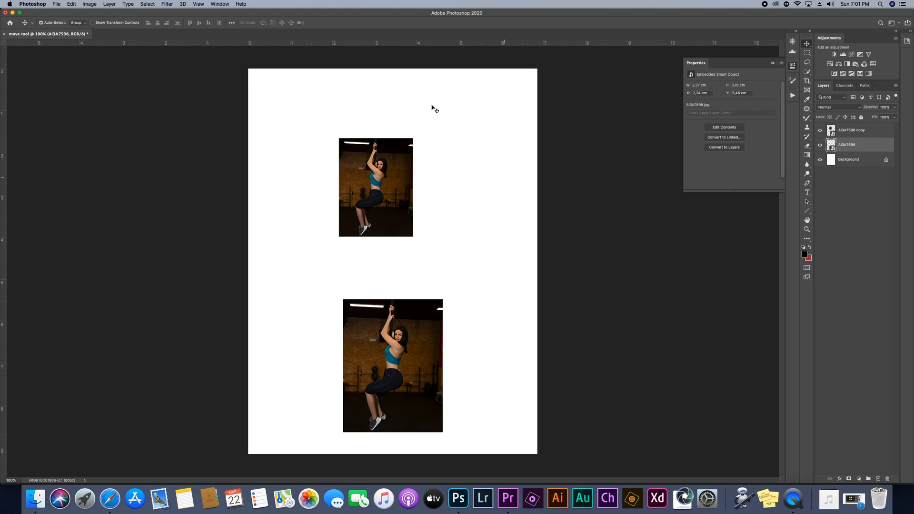
pyautogui.click(379, 190)
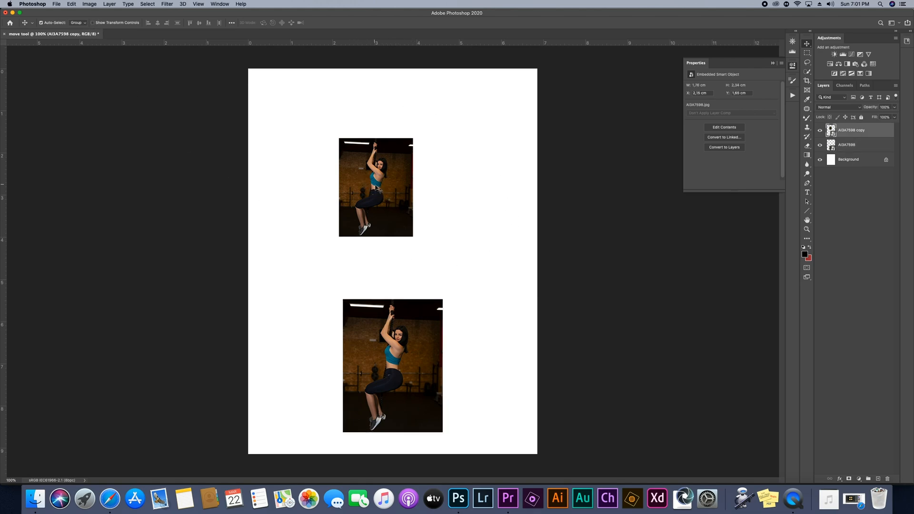
pyautogui.press('BackSpace')
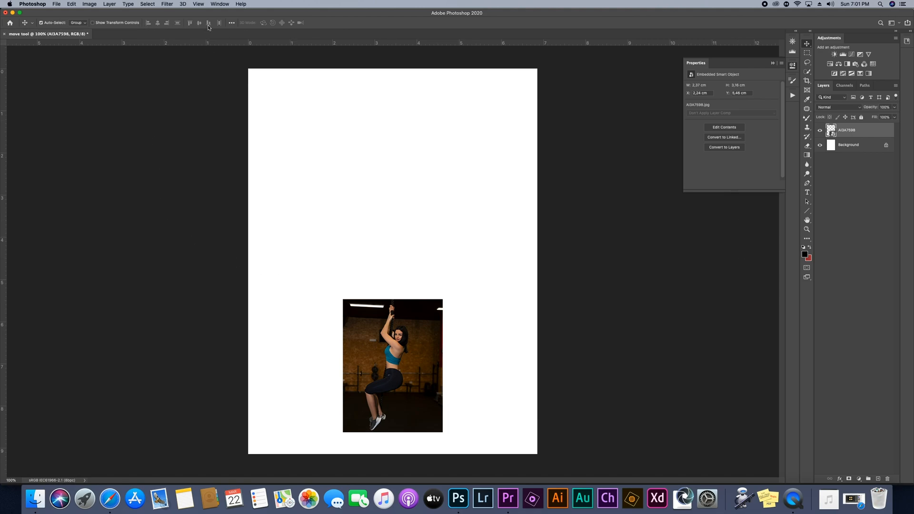
# Move the remaining photo up to mid-canvas, horizontally centred at about X 2.24 cm, Y 2.74 cm
pyautogui.moveTo(408, 375); pyautogui.dragTo(408, 261)
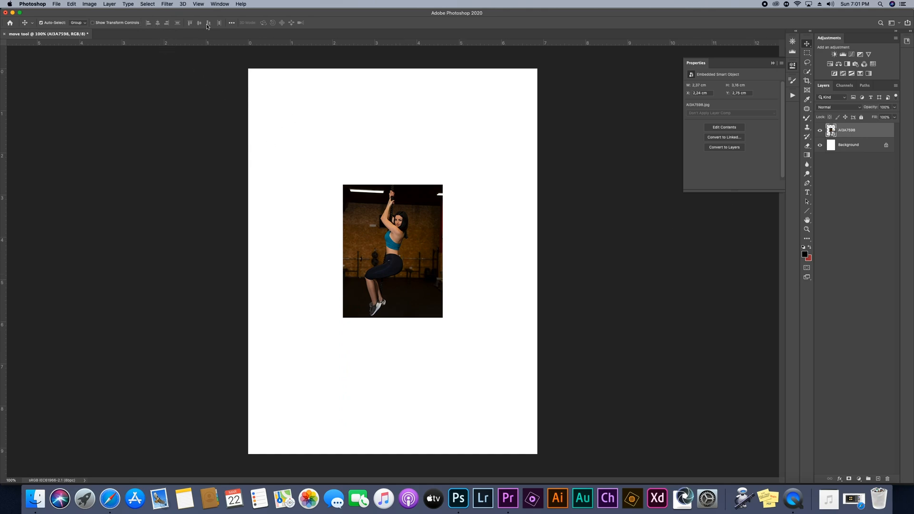
pyautogui.moveTo(411, 257)
pyautogui.mouseDown()
pyautogui.moveTo(416, 248)
pyautogui.moveTo(405, 257)
pyautogui.mouseUp()
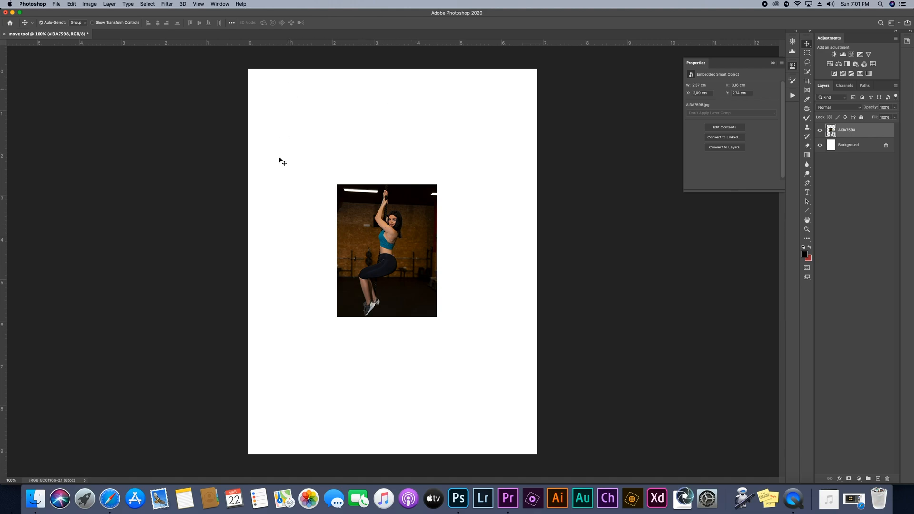
pyautogui.click(389, 237)
pyautogui.moveTo(390, 237); pyautogui.dragTo(393, 240)
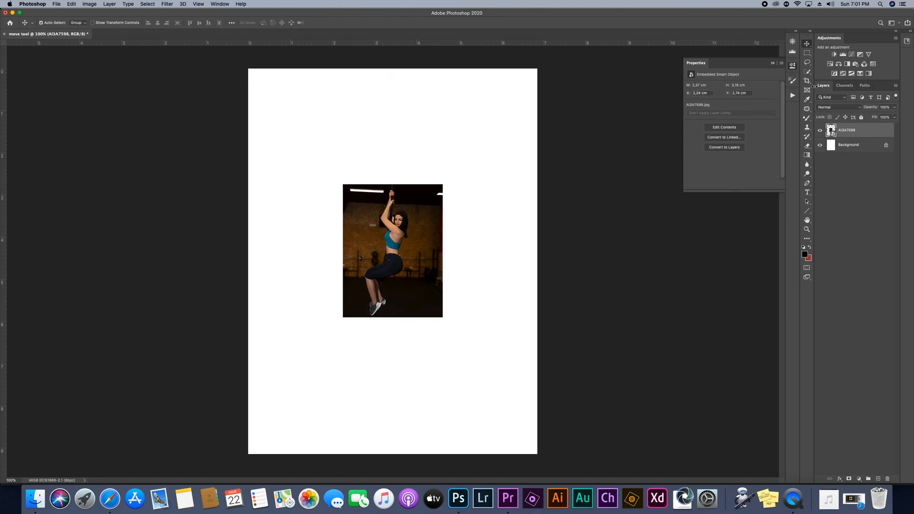
# Select the entire canvas with the Rectangular Marquee and return to the Move tool to use its alignment options on the photo layer
pyautogui.click(809, 55)
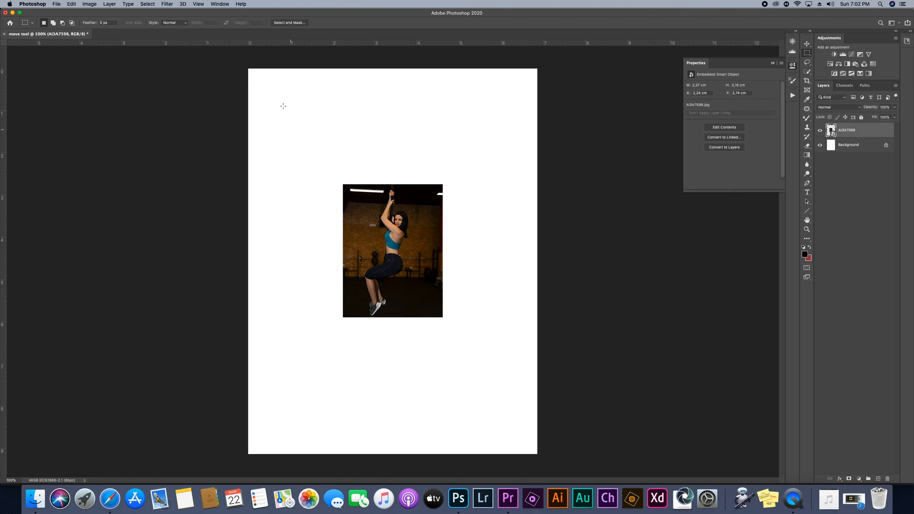
pyautogui.moveTo(242, 64); pyautogui.dragTo(609, 460)
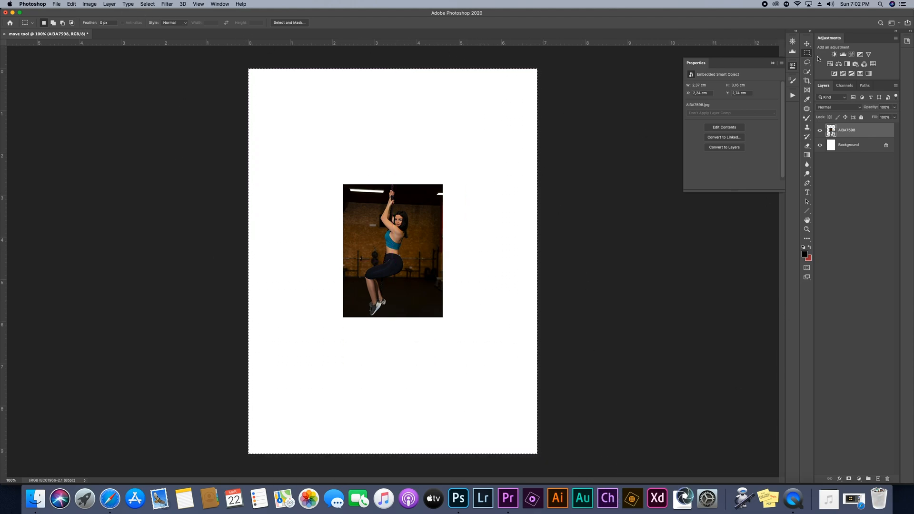
pyautogui.click(807, 43)
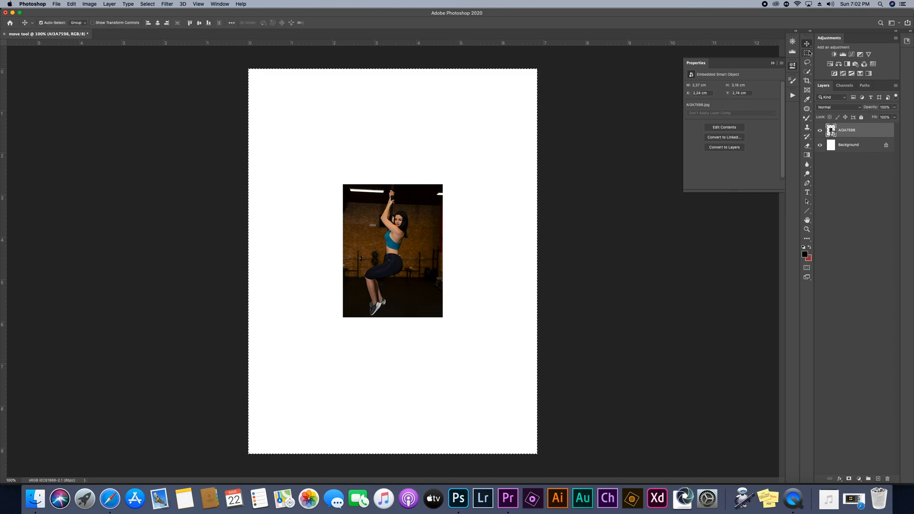
pyautogui.click(148, 24)
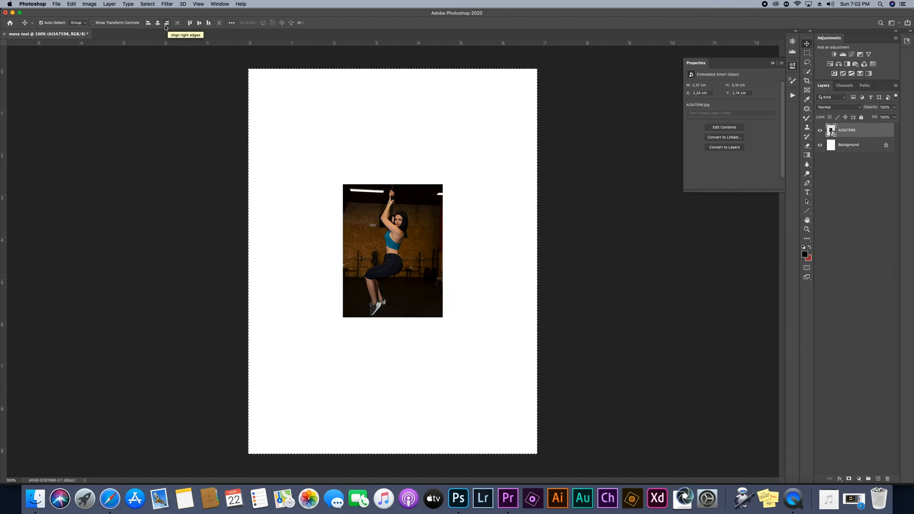
# Align the photo to the canvas's right edge and horizontal centre, and to its top edge and vertical centre, leaving it centred
pyautogui.click(167, 23)
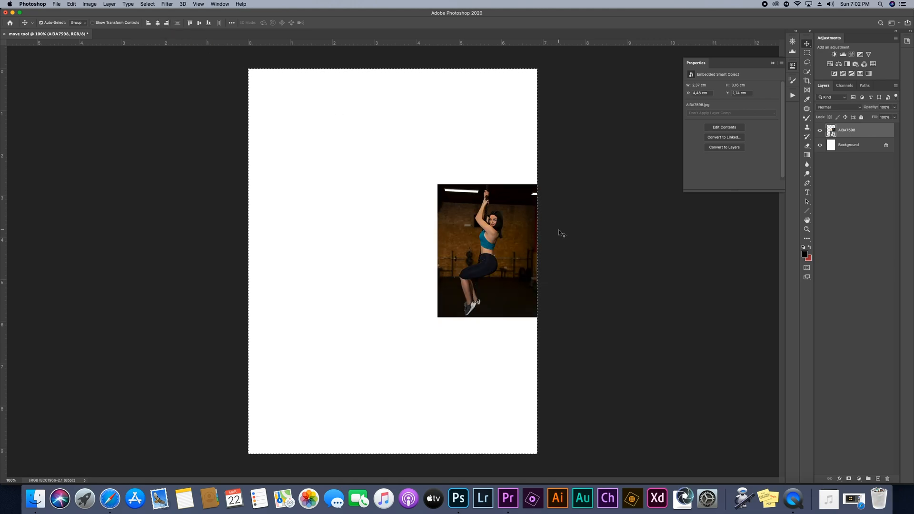
pyautogui.click(158, 24)
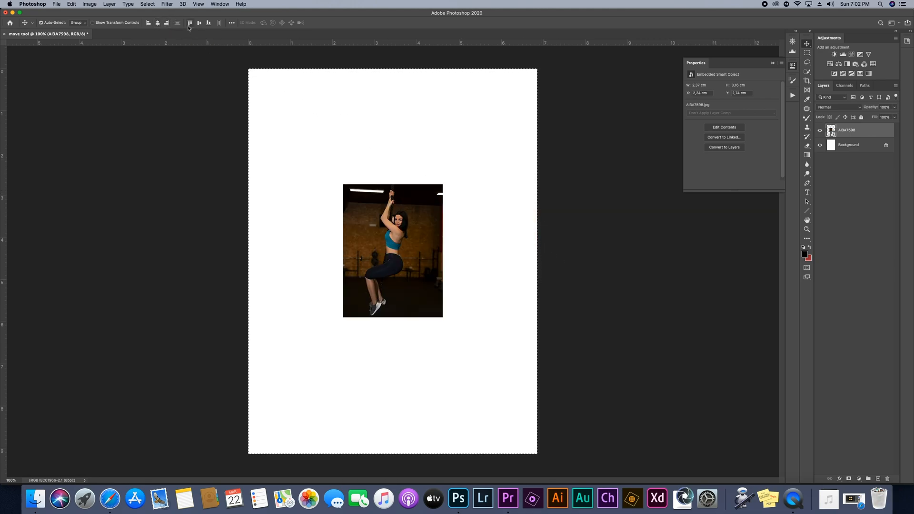
pyautogui.click(190, 23)
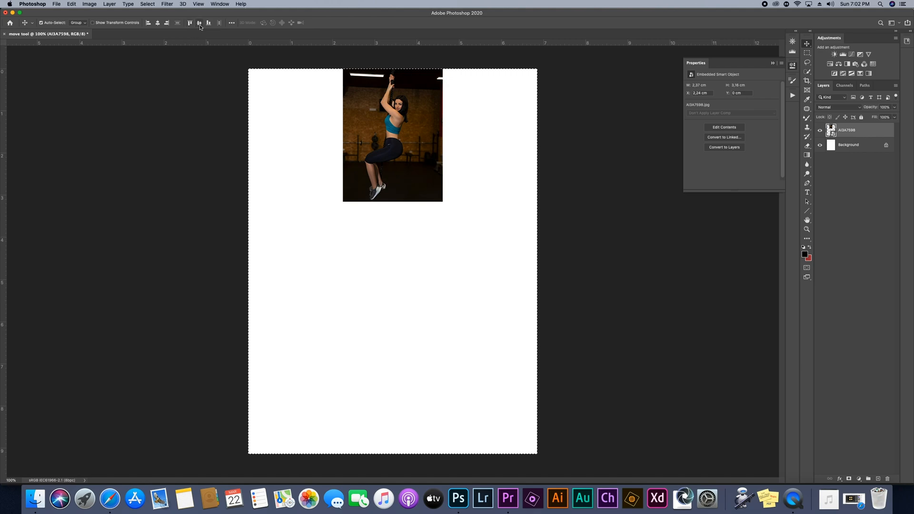
pyautogui.click(199, 23)
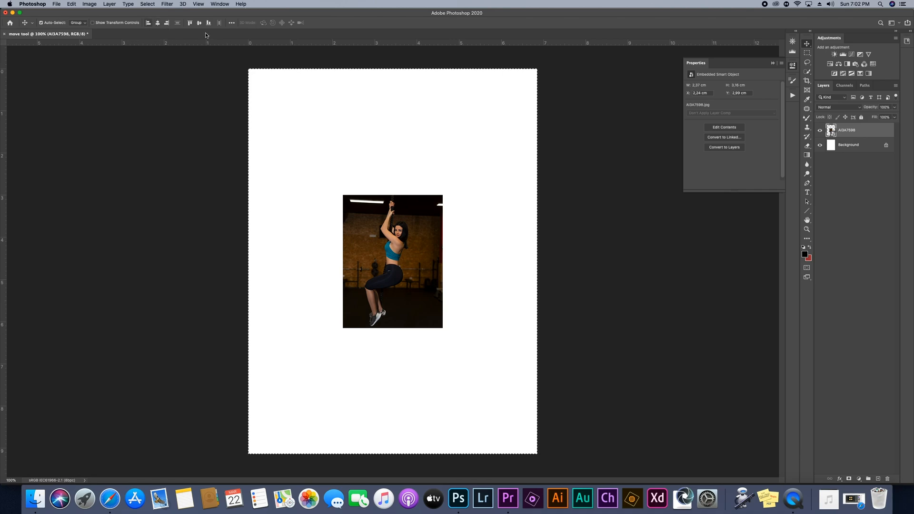
# With Auto-Select on Group, clear the selection and place two duplicates of the photo at about X 4, Y 0.24 cm and X 4.48, Y 6.35 cm
pyautogui.click(84, 23)
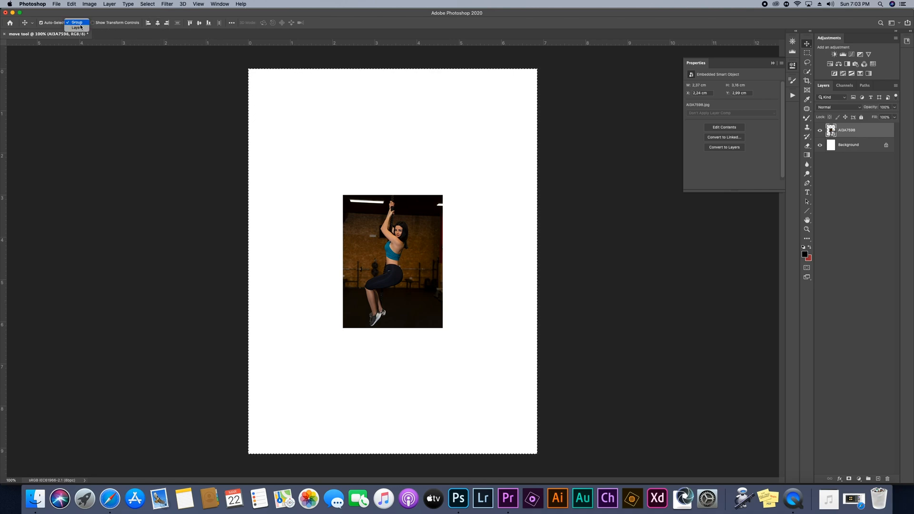
pyautogui.click(79, 28)
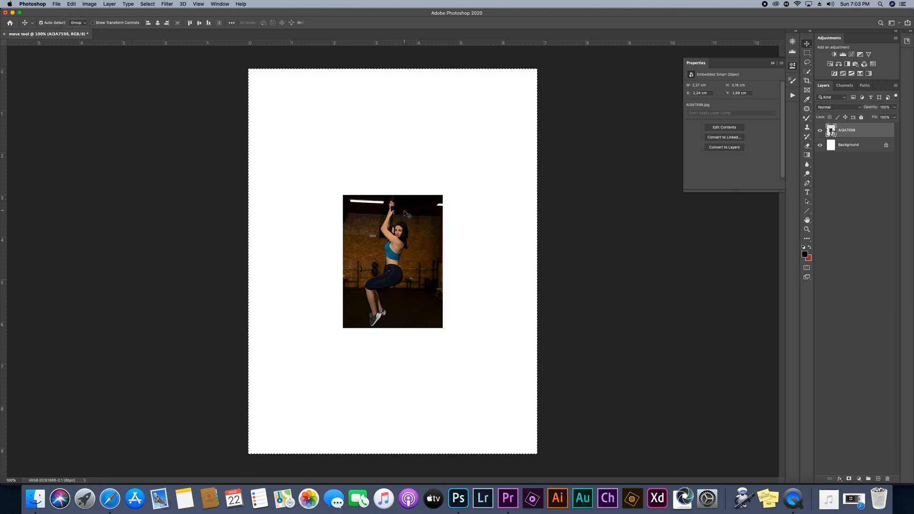
pyautogui.moveTo(397, 263); pyautogui.dragTo(469, 152)
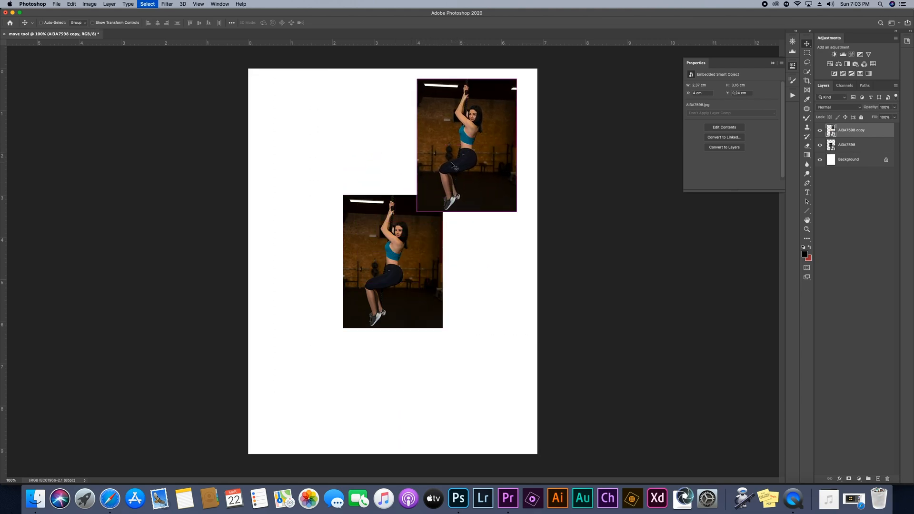
pyautogui.press('super')
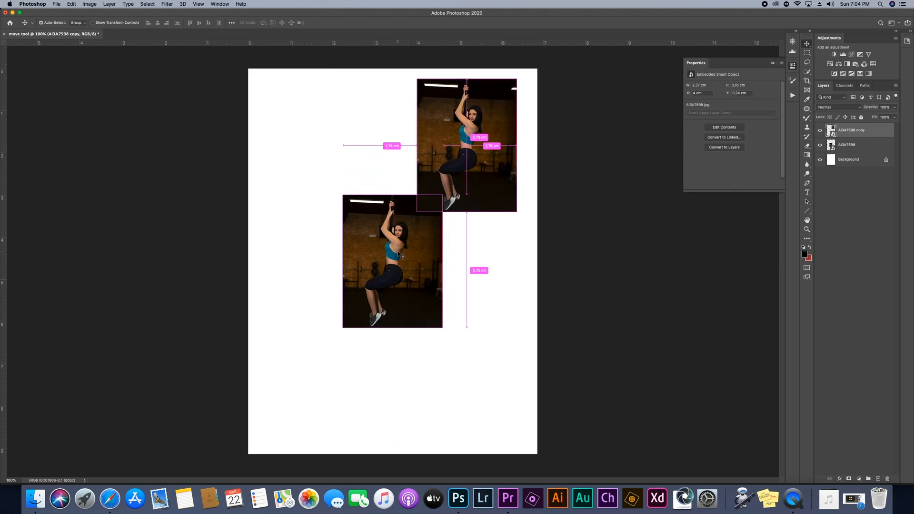
pyautogui.moveTo(398, 254); pyautogui.dragTo(493, 394)
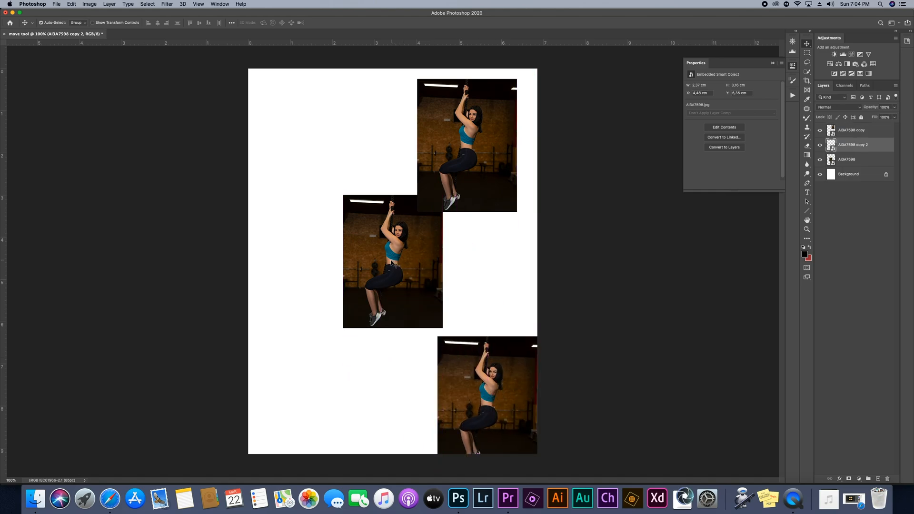
# Spread the three photos apart, with the original on the canvas's left side and the two copies stacked on its right side
pyautogui.moveTo(391, 261); pyautogui.dragTo(332, 231)
pyautogui.moveTo(467, 143); pyautogui.dragTo(480, 132)
pyautogui.moveTo(466, 397); pyautogui.dragTo(458, 330)
# Group the layers AI3A7598 copy and AI3A7598 copy 2
pyautogui.click(851, 132)
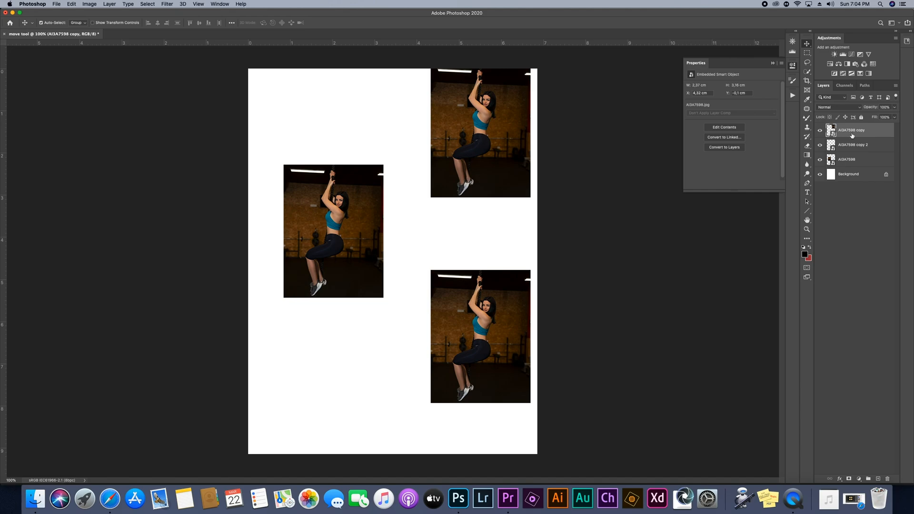
pyautogui.keyDown('super'); pyautogui.click(855, 146); pyautogui.keyUp('super')
pyautogui.click(868, 480)
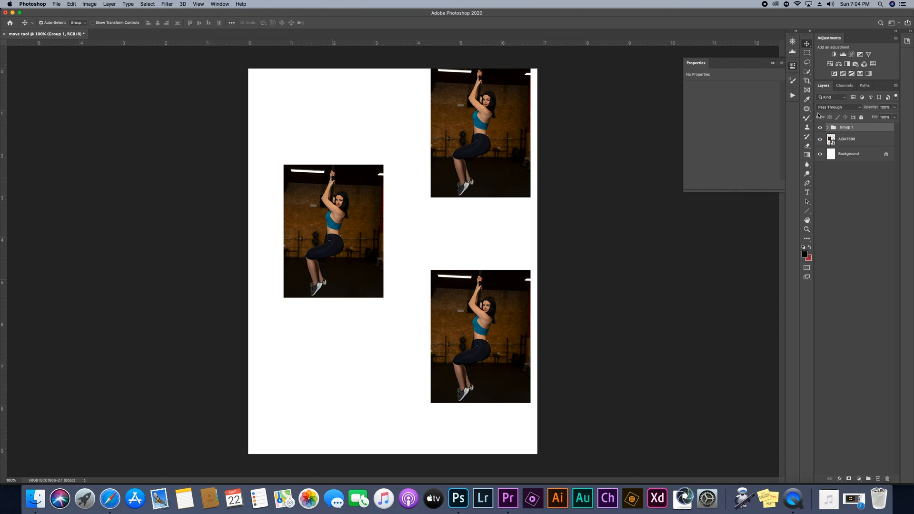
# Move the grouped copies together within the canvas's right half, and the ungrouped photo to about X 0.48 cm, Y 2.63 cm
pyautogui.moveTo(500, 124); pyautogui.dragTo(476, 159)
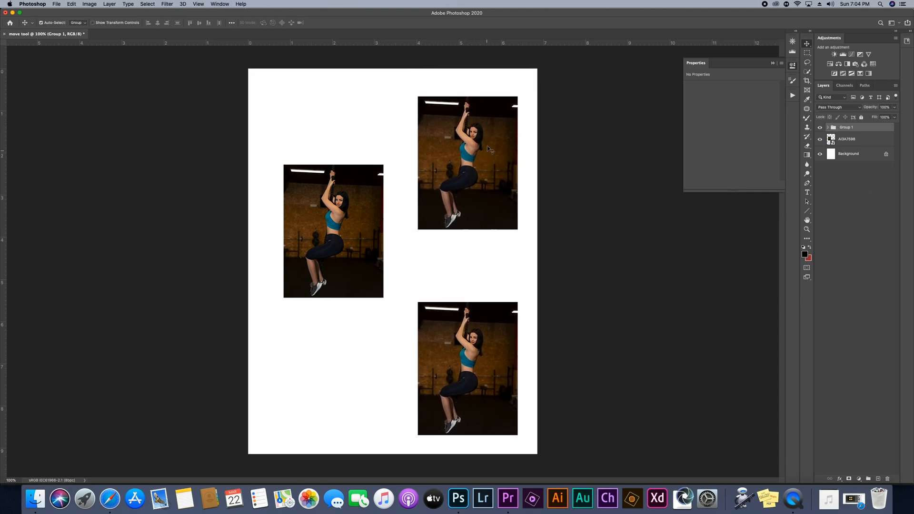
pyautogui.moveTo(467, 358); pyautogui.dragTo(468, 326)
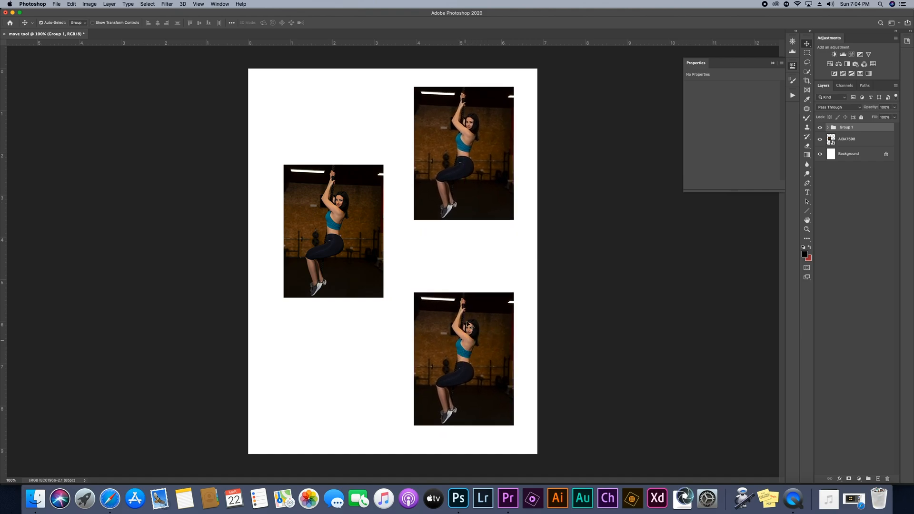
pyautogui.moveTo(471, 160)
pyautogui.mouseDown()
pyautogui.moveTo(437, 153)
pyautogui.moveTo(472, 153)
pyautogui.mouseUp()
pyautogui.moveTo(337, 244)
pyautogui.mouseDown()
pyautogui.moveTo(300, 222)
pyautogui.moveTo(332, 274)
pyautogui.moveTo(338, 240)
pyautogui.mouseUp()
# Set Auto-Select to Layer and move the photos individually, placing the lower grouped copy at about X 3.92 cm, Y 5.79 cm
pyautogui.click(77, 22)
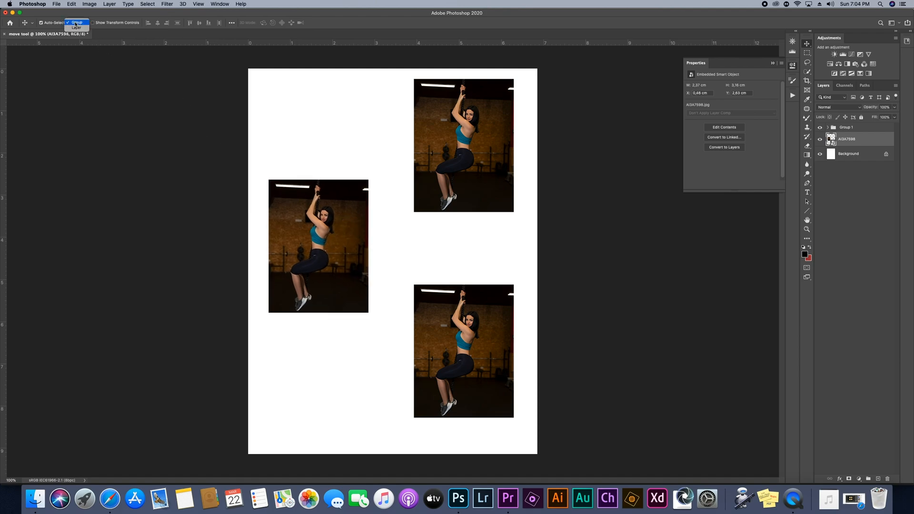
pyautogui.click(79, 31)
pyautogui.moveTo(325, 235)
pyautogui.mouseDown()
pyautogui.moveTo(319, 173)
pyautogui.moveTo(318, 234)
pyautogui.mouseUp()
pyautogui.moveTo(415, 171); pyautogui.dragTo(403, 161)
pyautogui.moveTo(472, 338); pyautogui.dragTo(471, 360)
pyautogui.moveTo(460, 195); pyautogui.dragTo(460, 186)
pyautogui.moveTo(459, 154); pyautogui.dragTo(489, 173)
pyautogui.moveTo(476, 373)
pyautogui.mouseDown()
pyautogui.moveTo(461, 358)
pyautogui.moveTo(476, 379)
pyautogui.mouseUp()
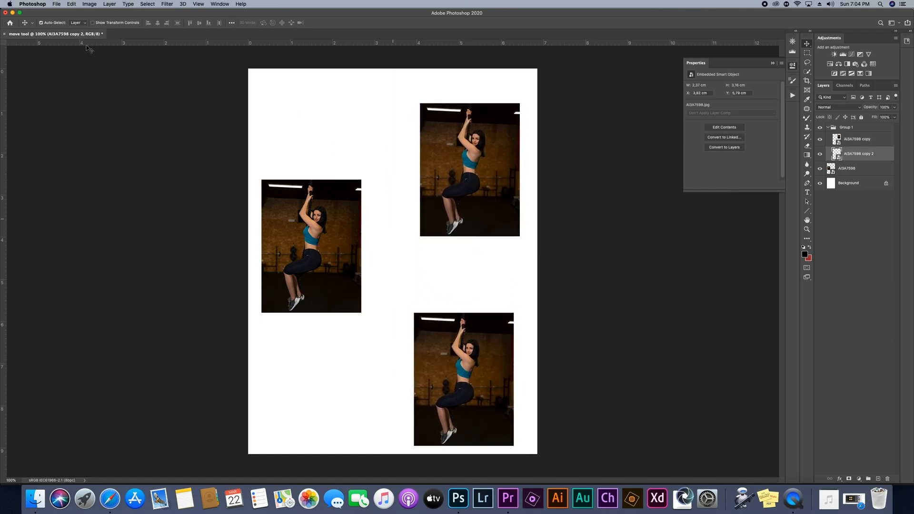
# Set Auto-Select back to Group and move both grouped copies together slightly up and to the left
pyautogui.click(85, 23)
pyautogui.click(77, 17)
pyautogui.moveTo(467, 170); pyautogui.dragTo(455, 150)
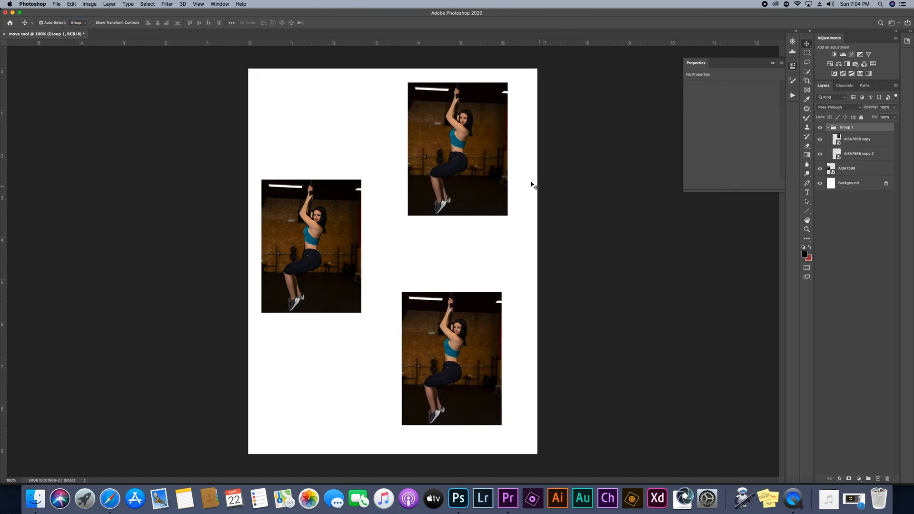